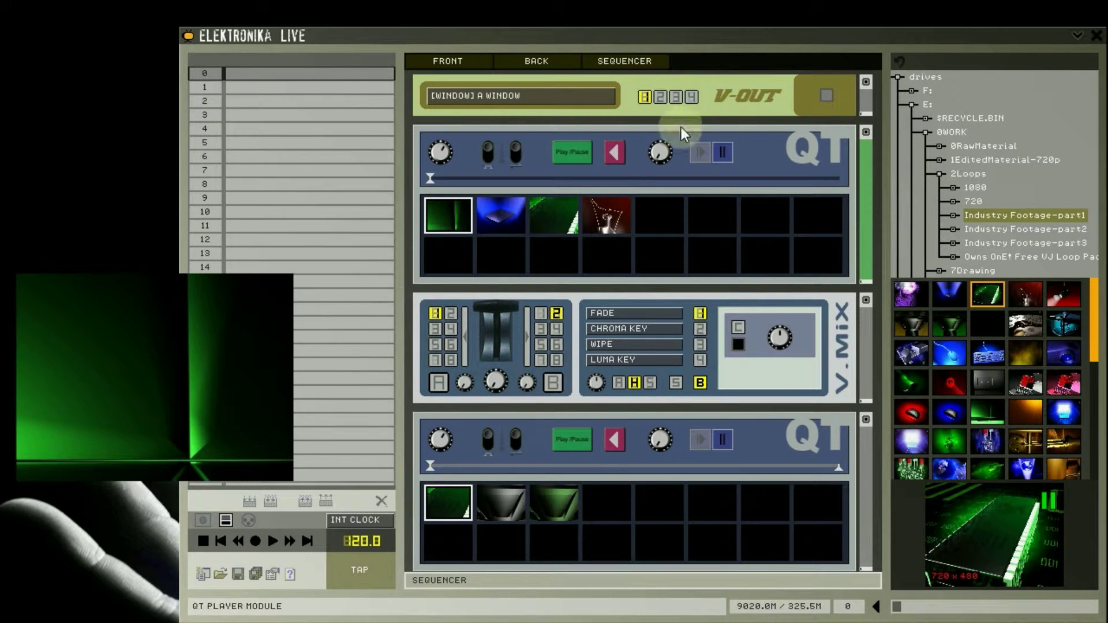
Inspect the module cabling on the rear side of the rack, then return to the front view
click(546, 62)
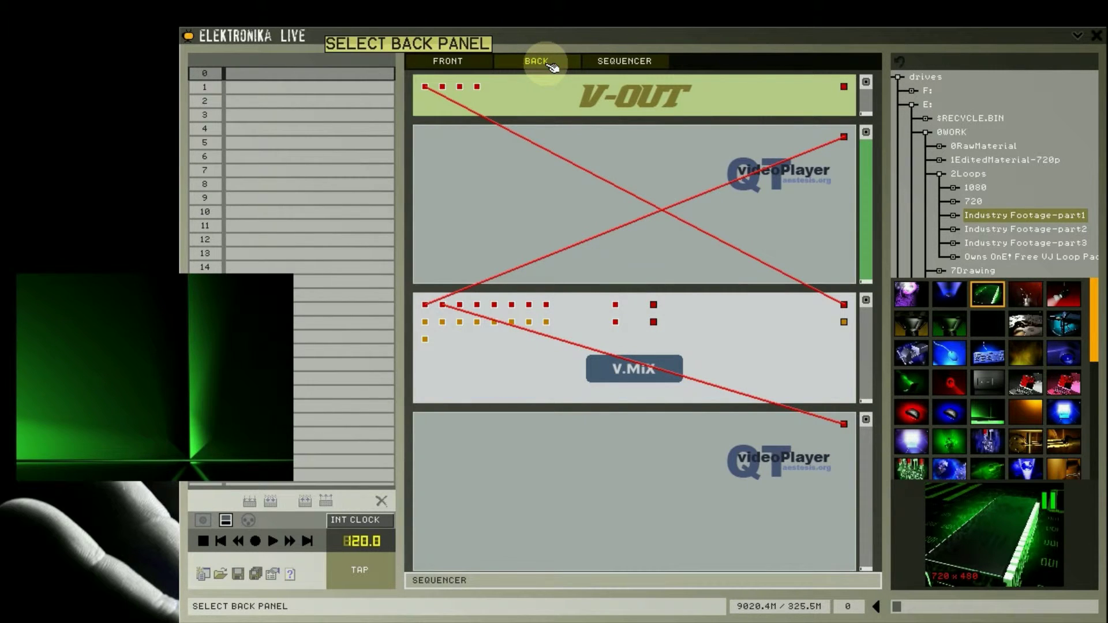
click(454, 62)
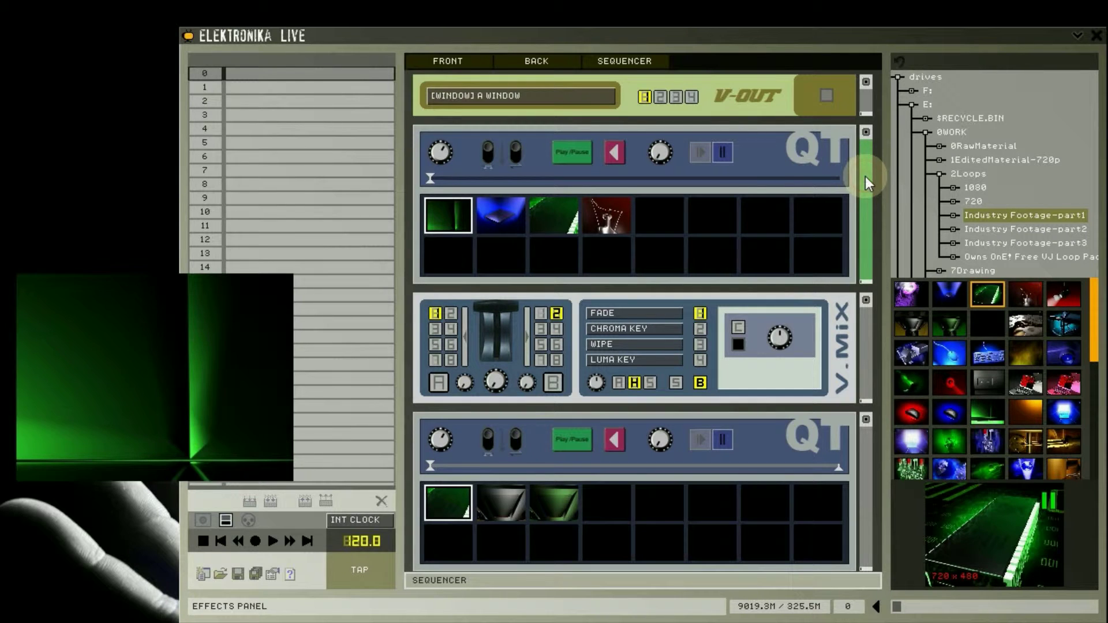
Store the first QT player's playlist in preset slot 0 and the second QT player's playlist in preset slot 1
click(271, 503)
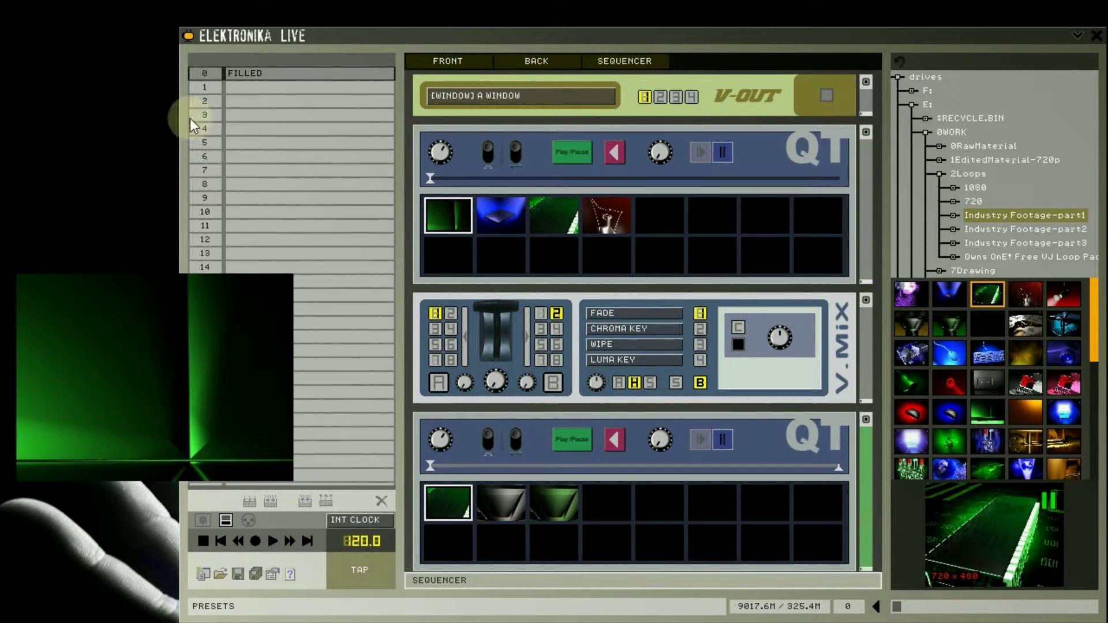
click(203, 88)
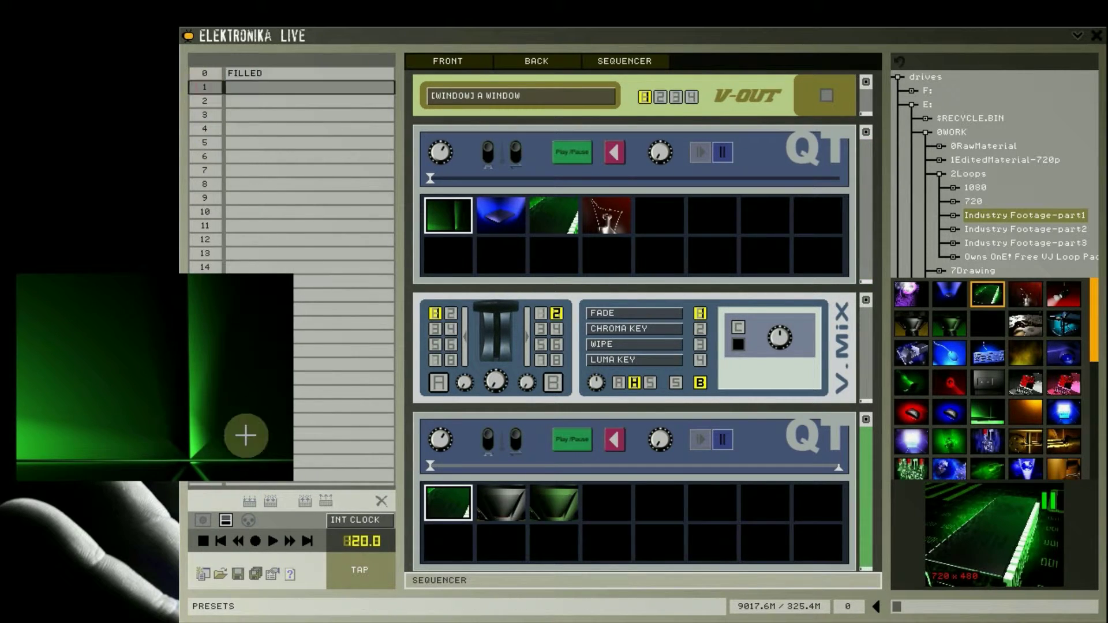
click(276, 506)
Rename preset 0 as "qt 1 -playlist 1" and preset 1 as "qt 2 - playlist 2"
click(257, 74)
click(218, 74)
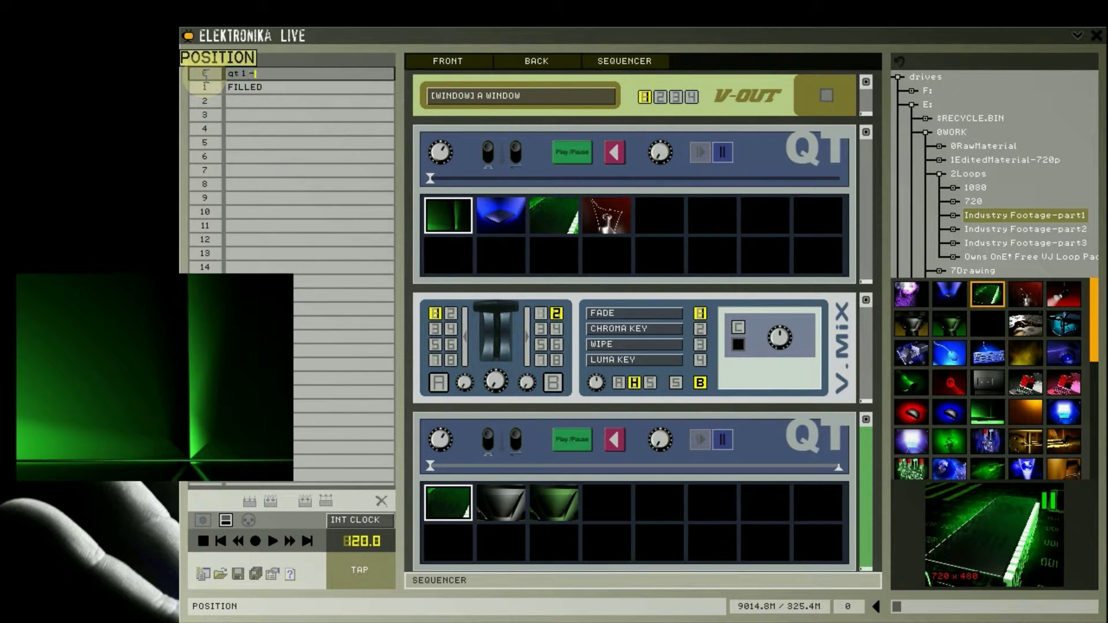
text(qt 1 -playlist 1)
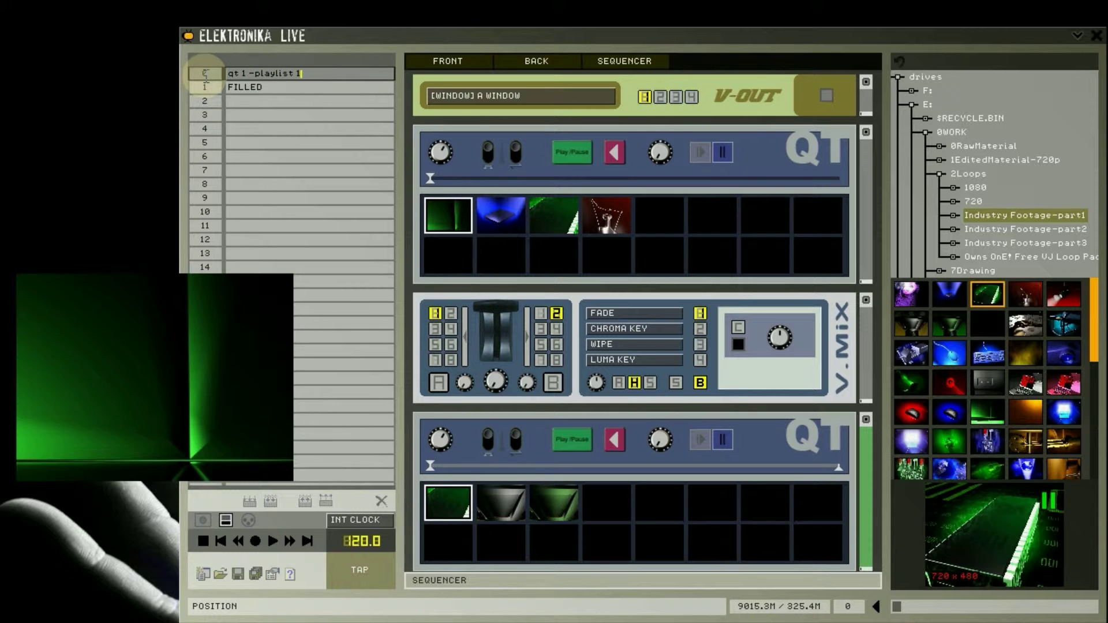
key(Return)
click(276, 92)
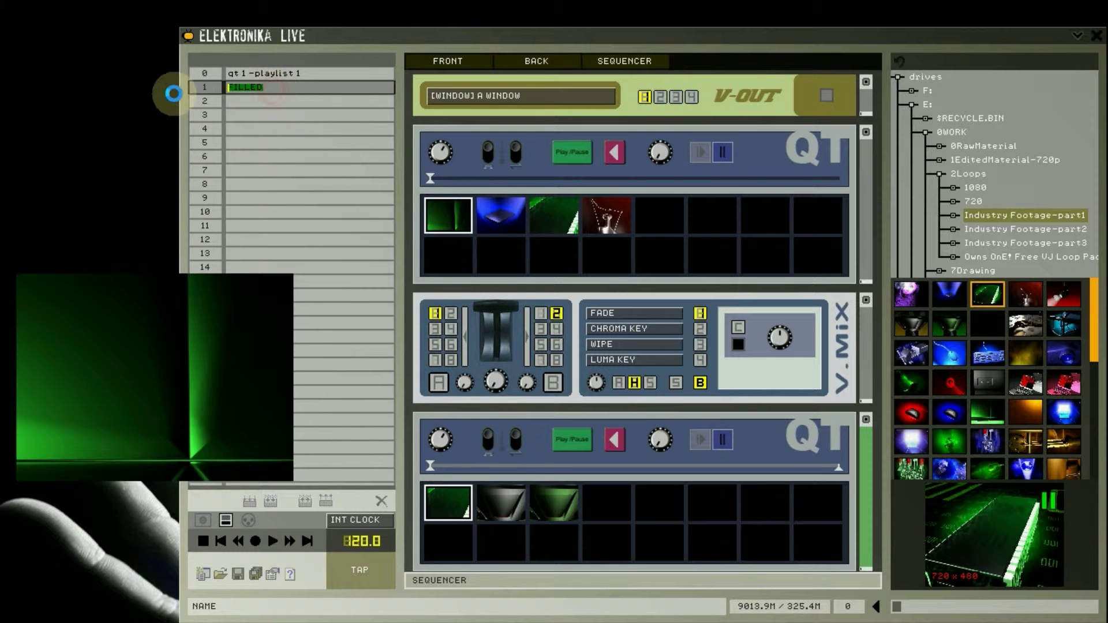
text(qt 2)
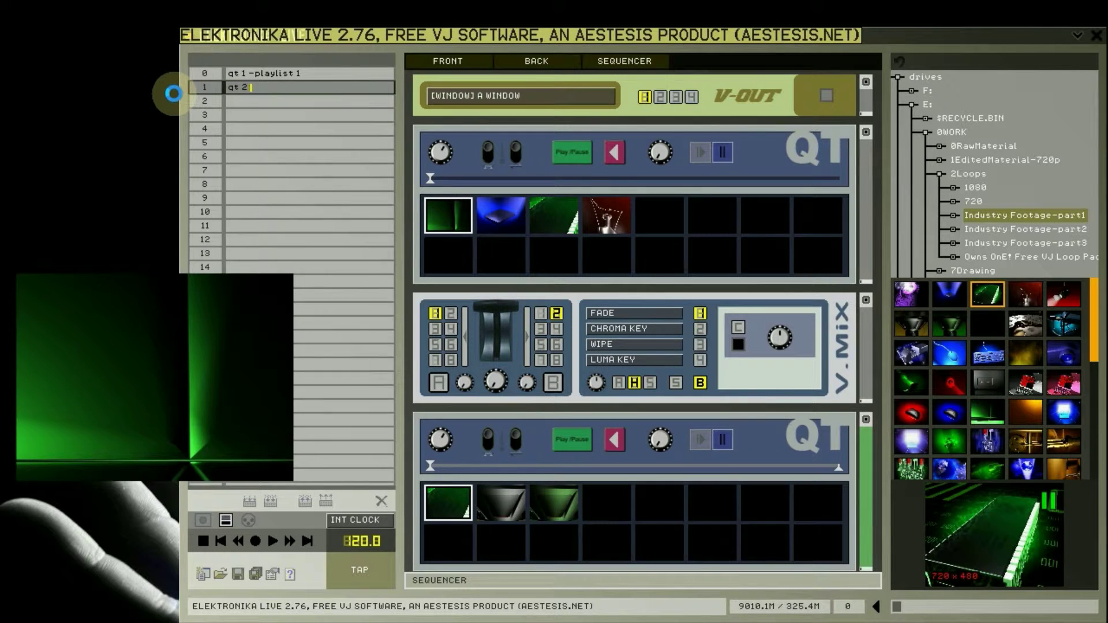
text( - playlist 2)
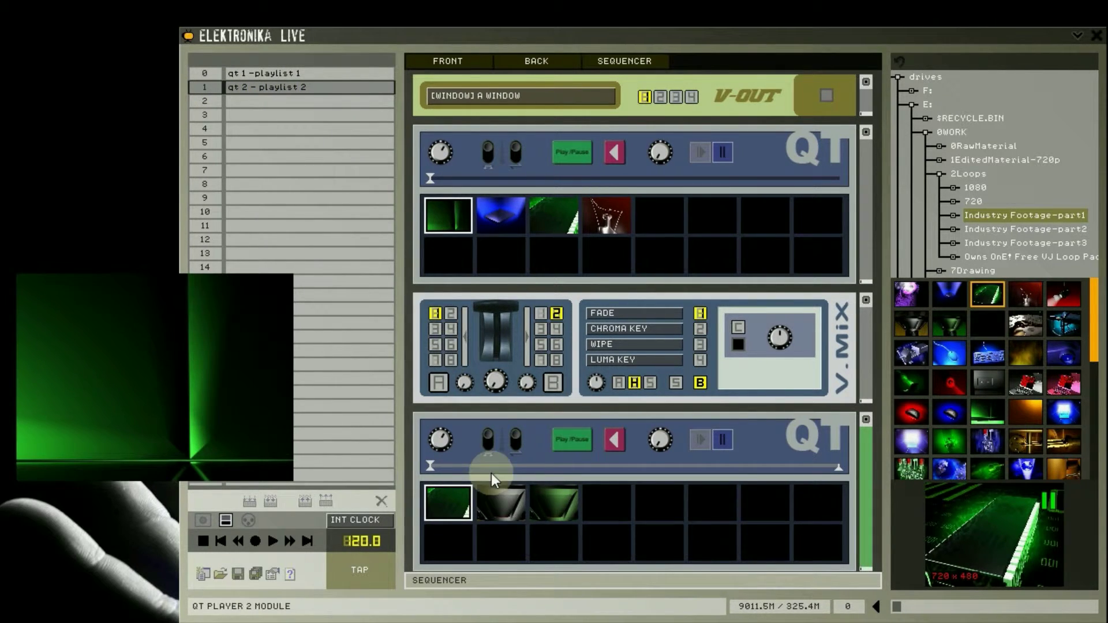
Load the grey speaker, green speaker and black clips from the media browser into the first three slots of the first QT player
click(449, 216)
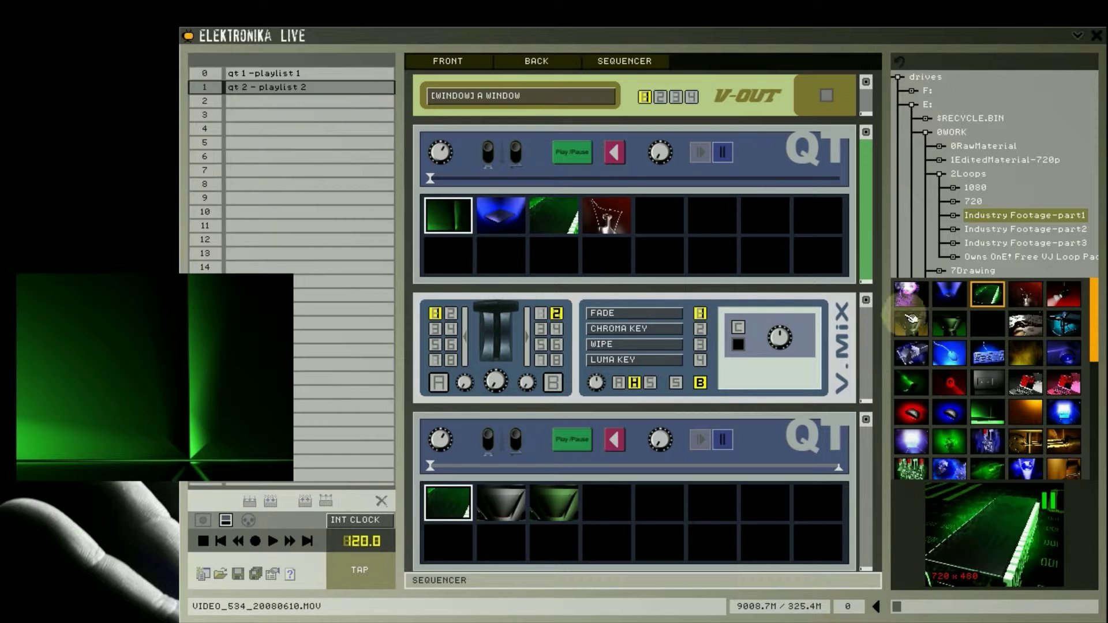
drag(911, 324, 441, 215)
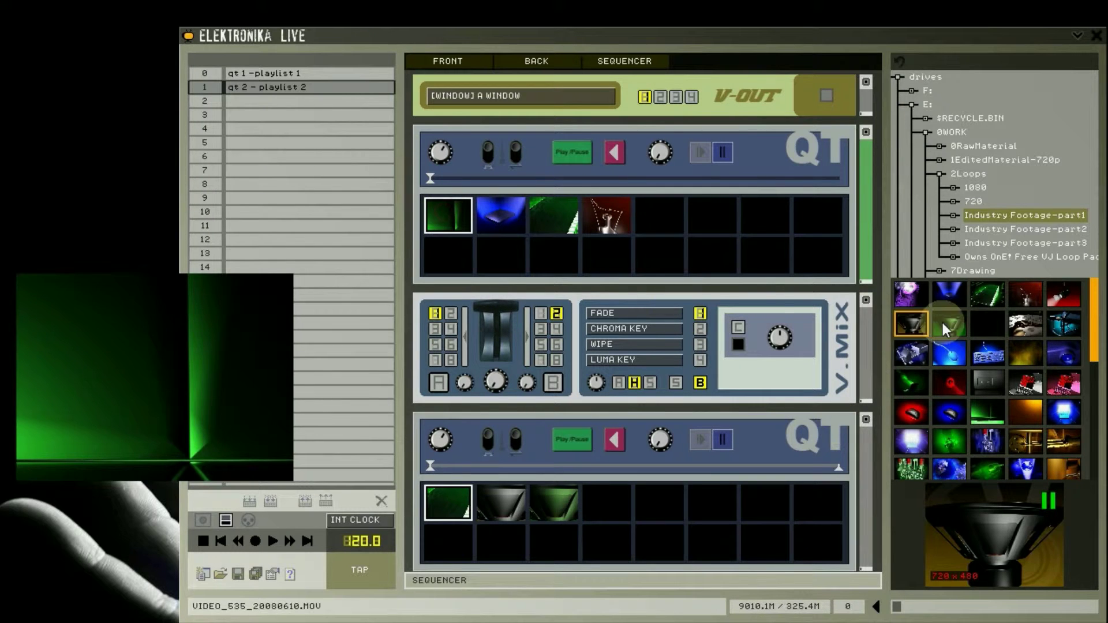
drag(949, 323, 495, 216)
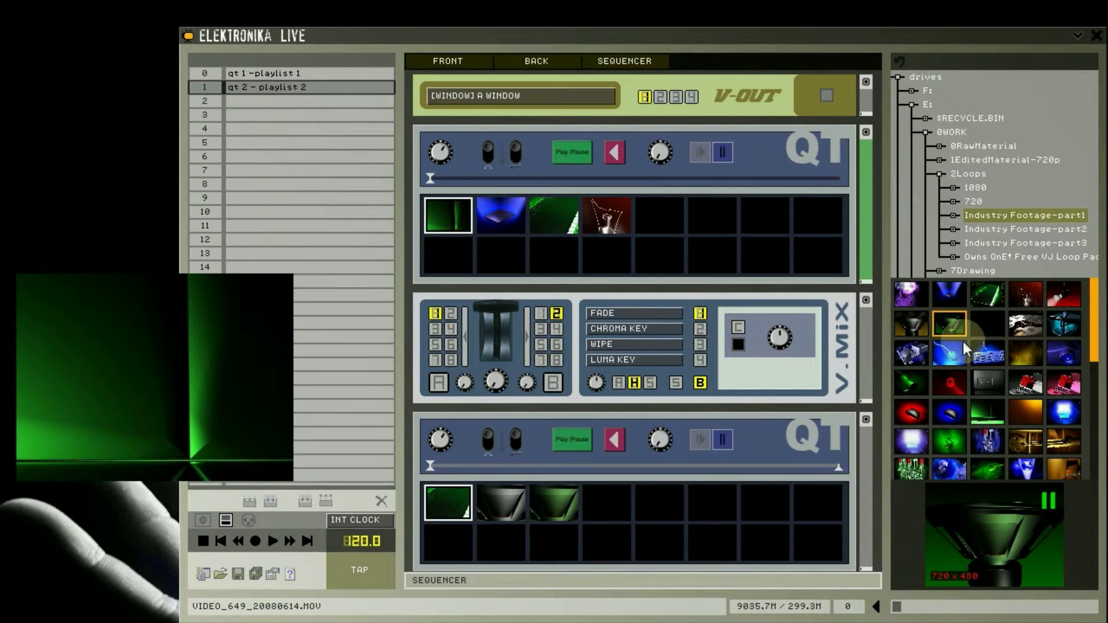
drag(987, 323, 556, 218)
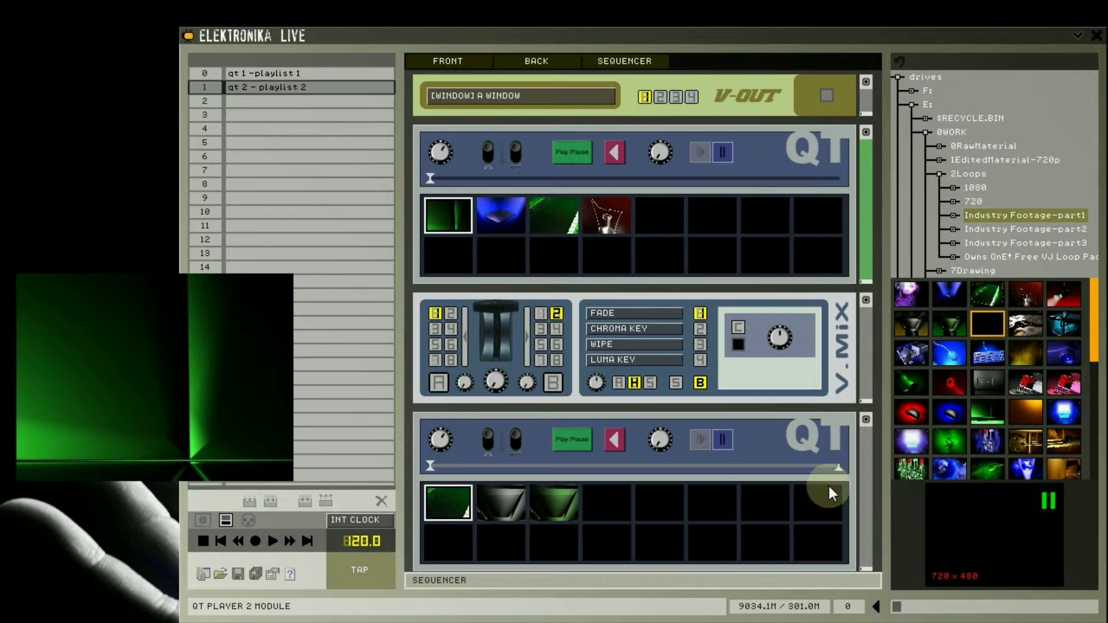
Load the red mouse, blue mouse and green light clips into the first three slots of the second QT player
drag(912, 412, 473, 496)
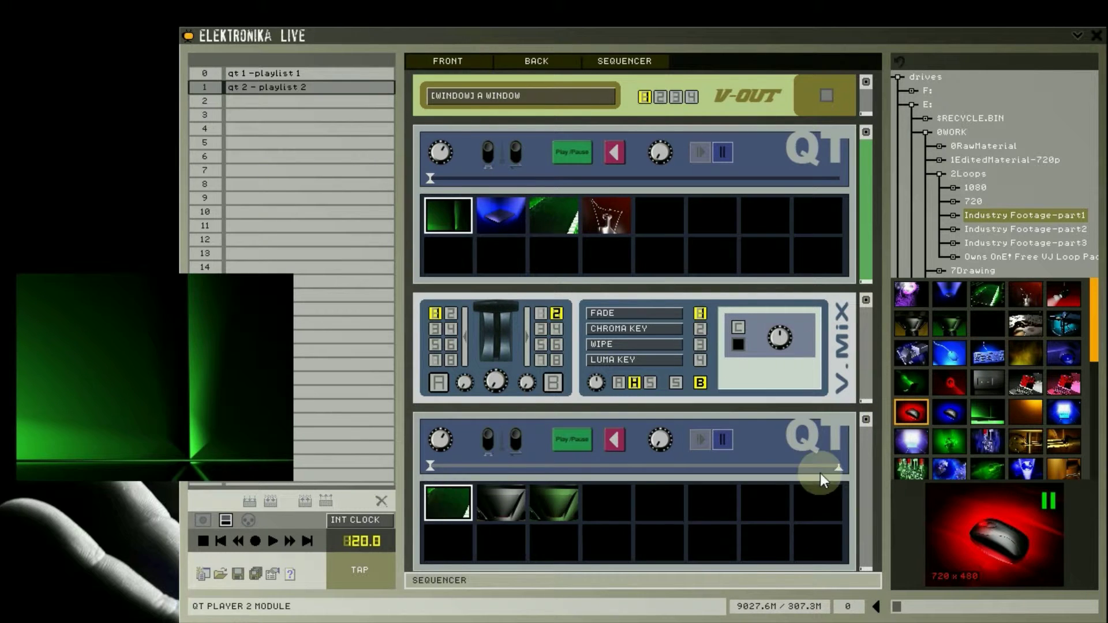
click(949, 413)
drag(949, 413, 501, 498)
click(988, 413)
drag(995, 420, 375, 108)
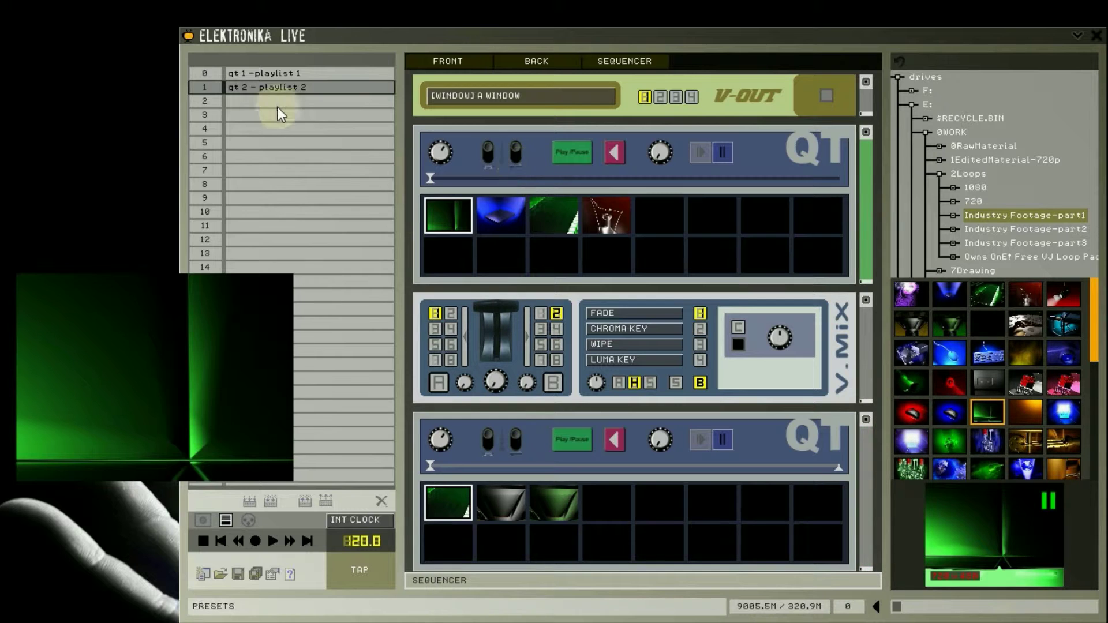
Store the first QT player's new playlist in preset slot 2 and name it "qt 1 - playlist 2"
click(210, 102)
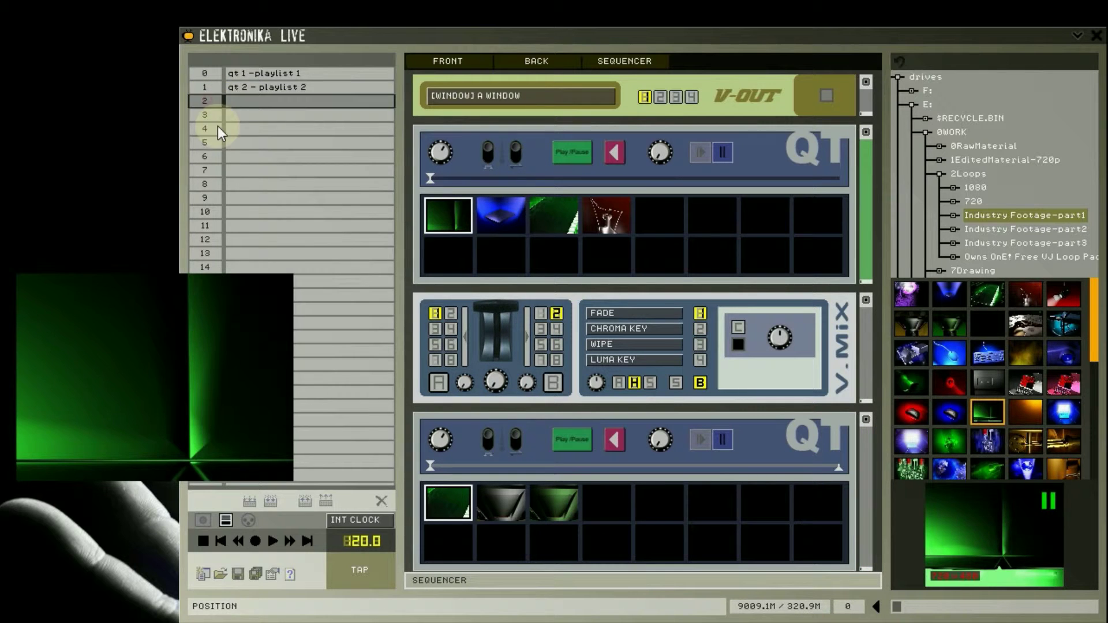
click(272, 505)
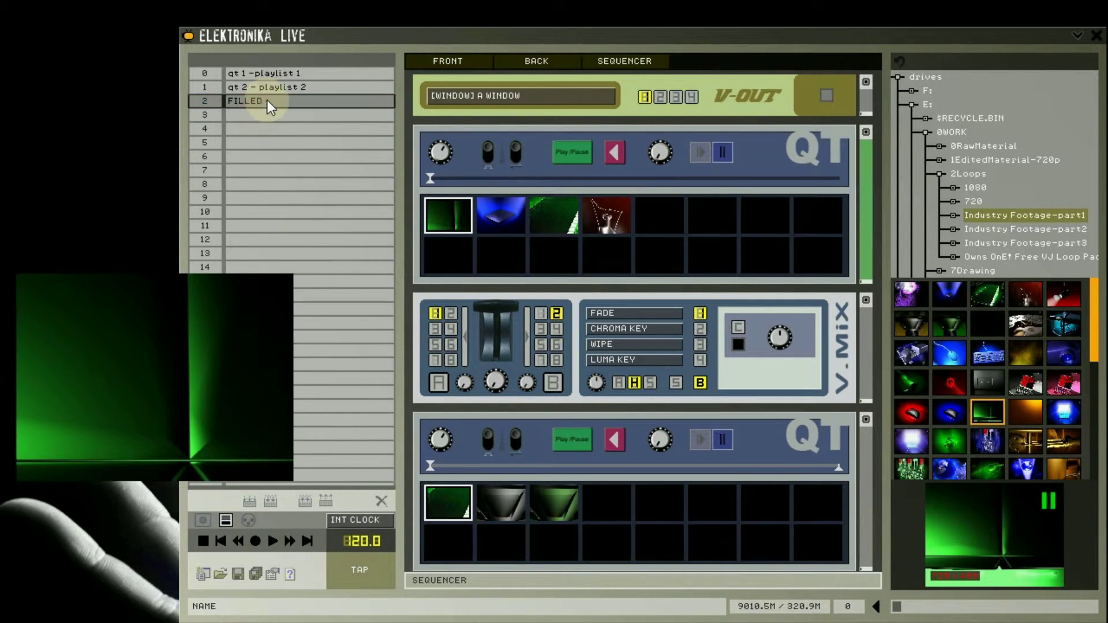
click(267, 99)
text(qt 1)
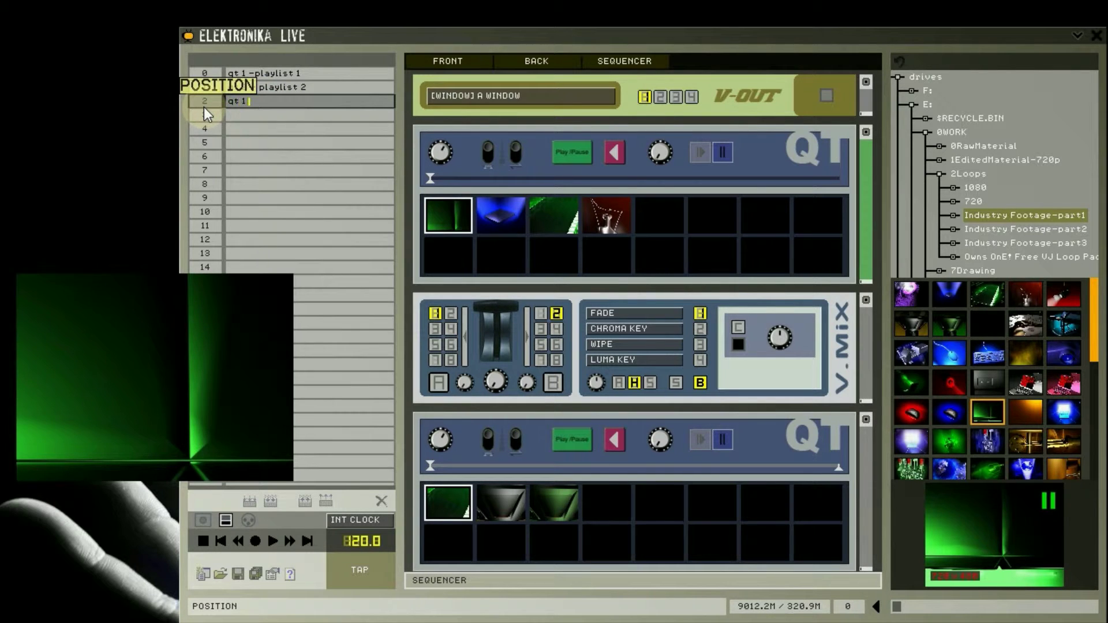
text( - playlist 2)
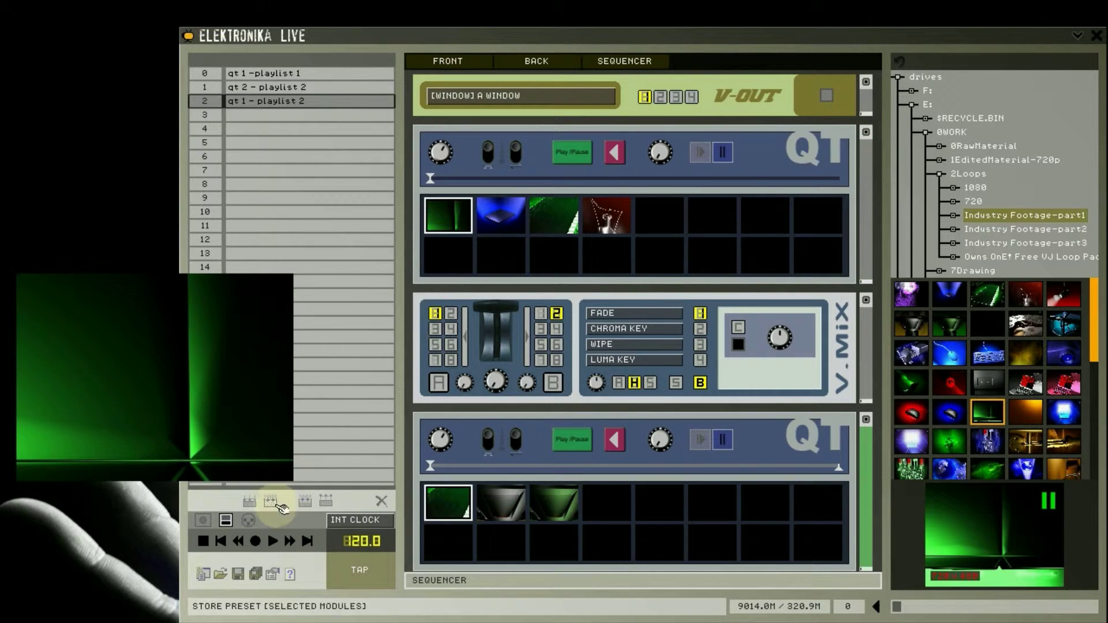
Store the second QT player's new playlist in preset slot 3 and name it "qt 2 - playlist 2"
click(199, 116)
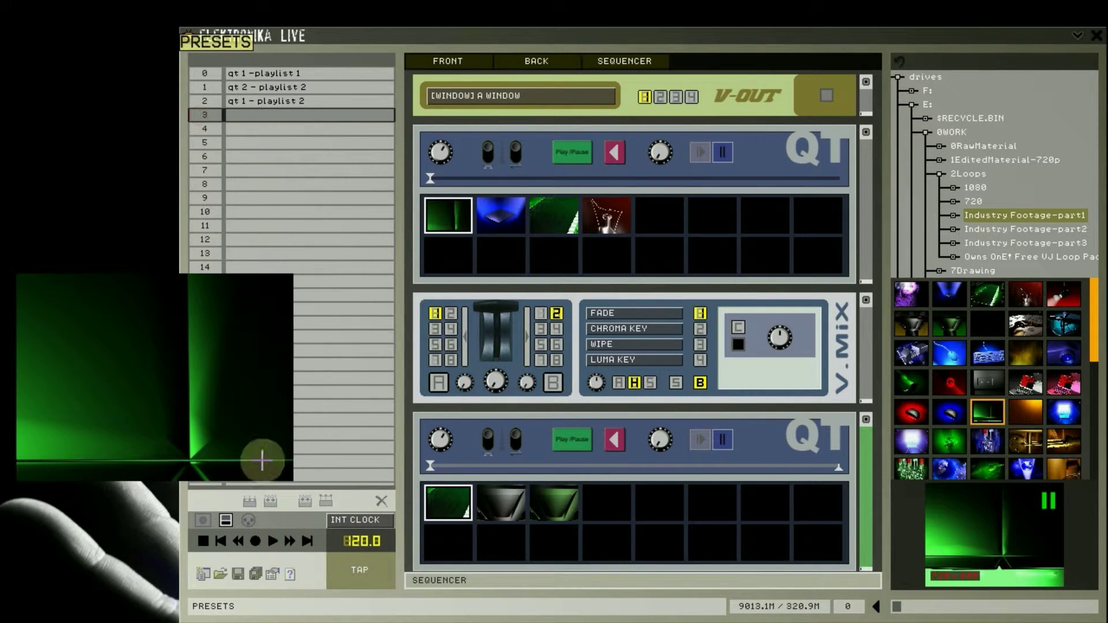
click(273, 501)
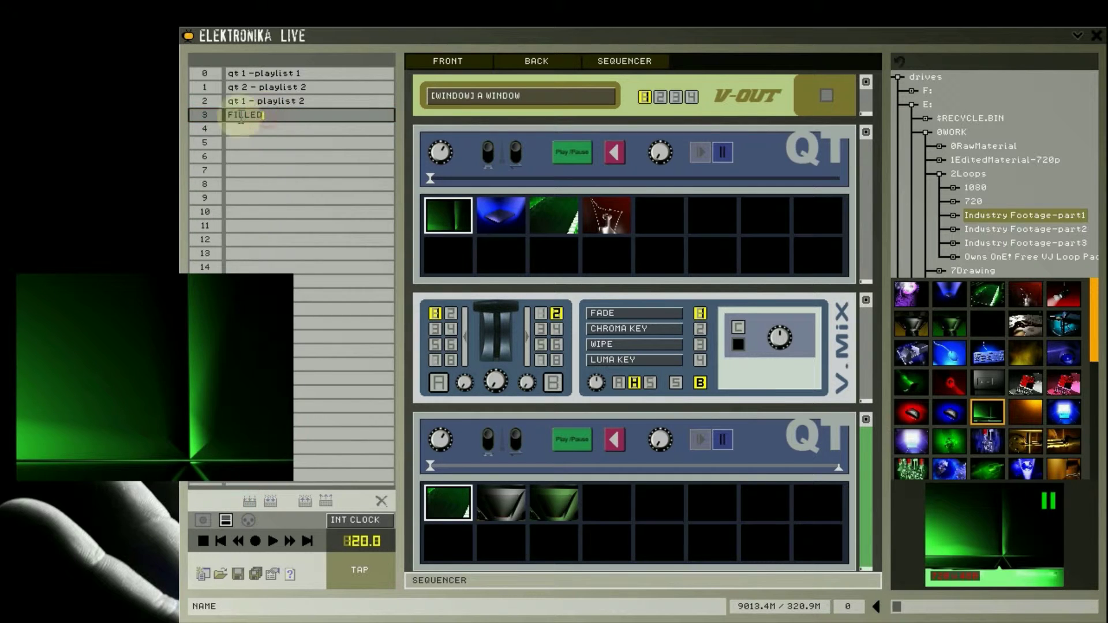
click(198, 113)
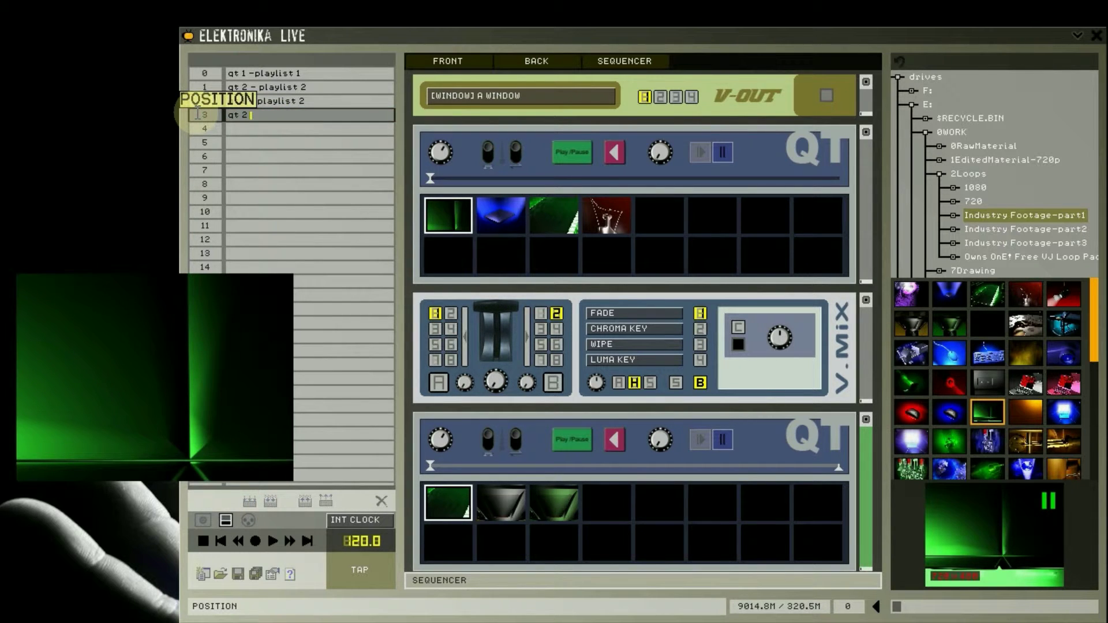
text(qt 2 - playlist 2)
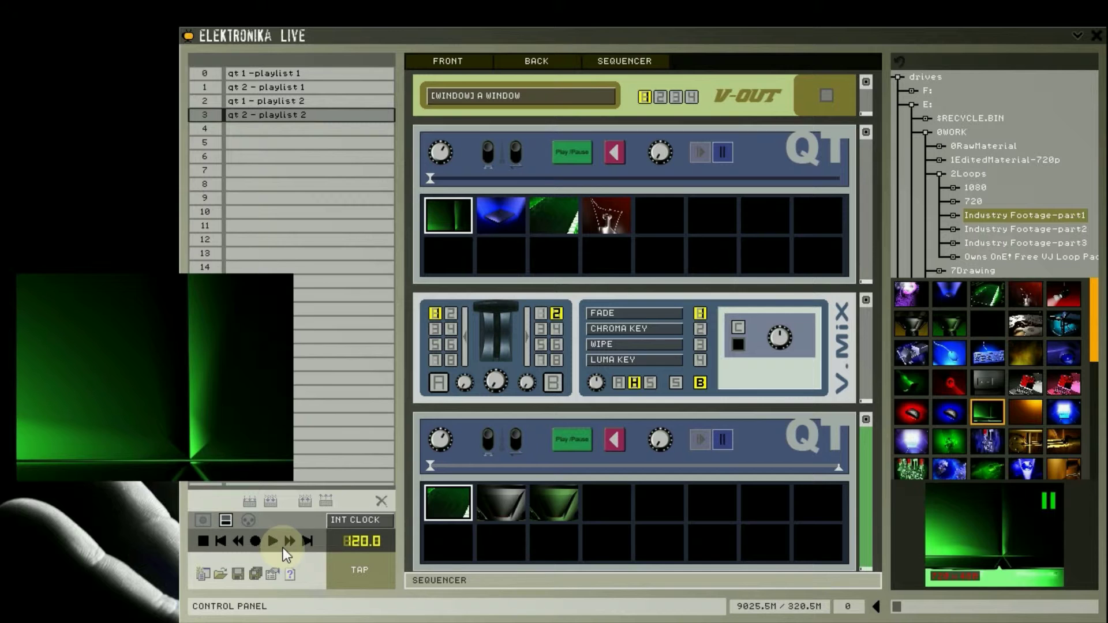
Recall presets 0 and 1 to load playlist 1 into both QT players
click(203, 72)
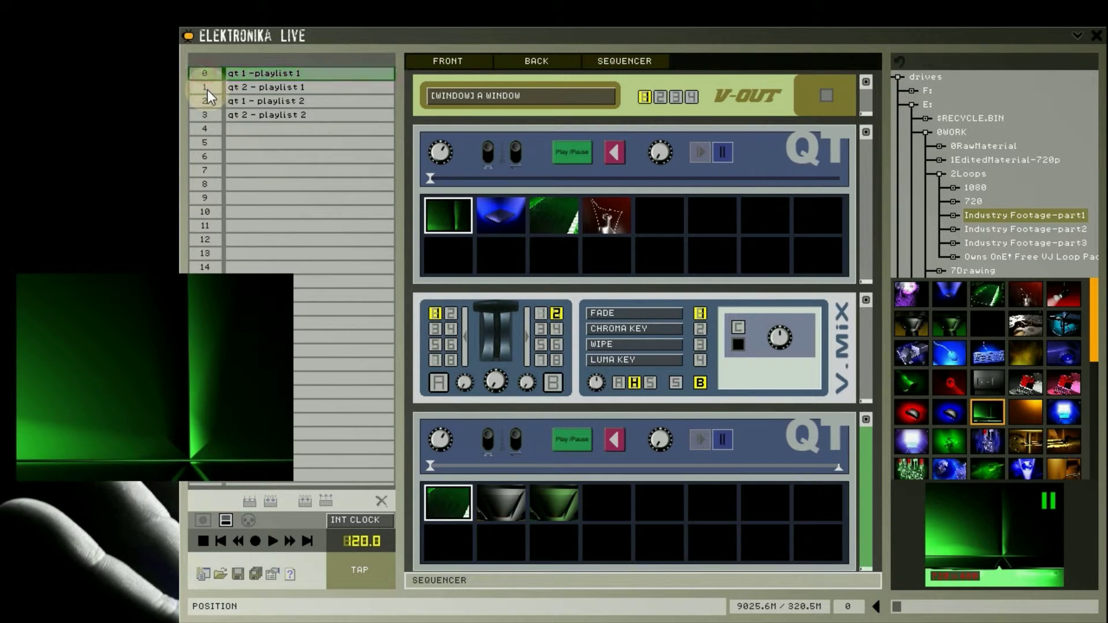
drag(207, 89, 237, 410)
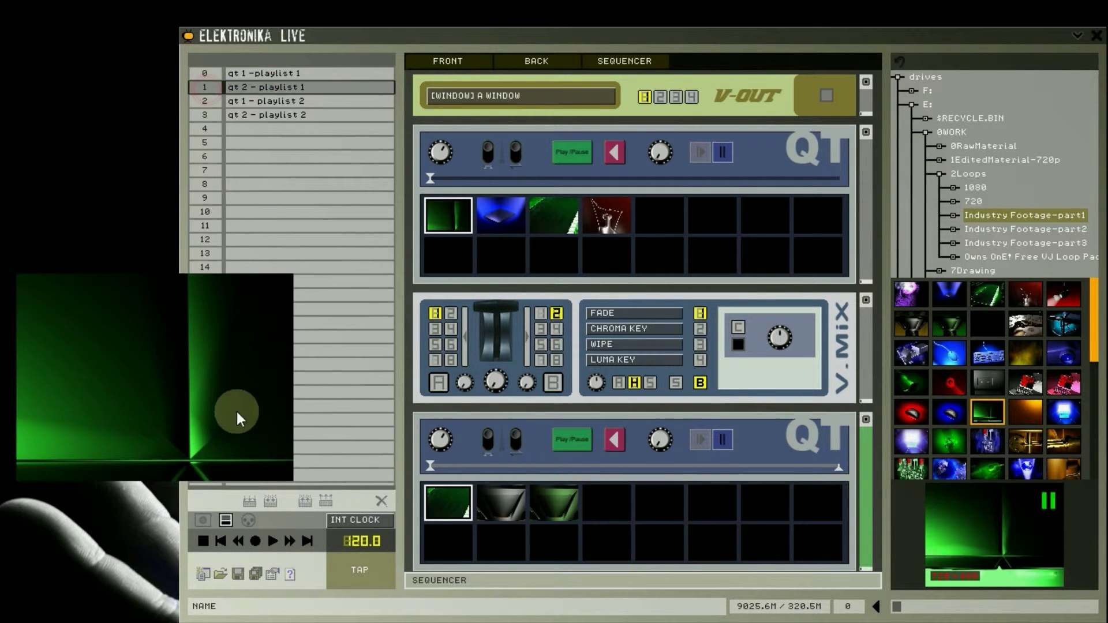
Start the transport and both QT players, and crossfade the V.Mix output to the second player
click(273, 541)
click(569, 154)
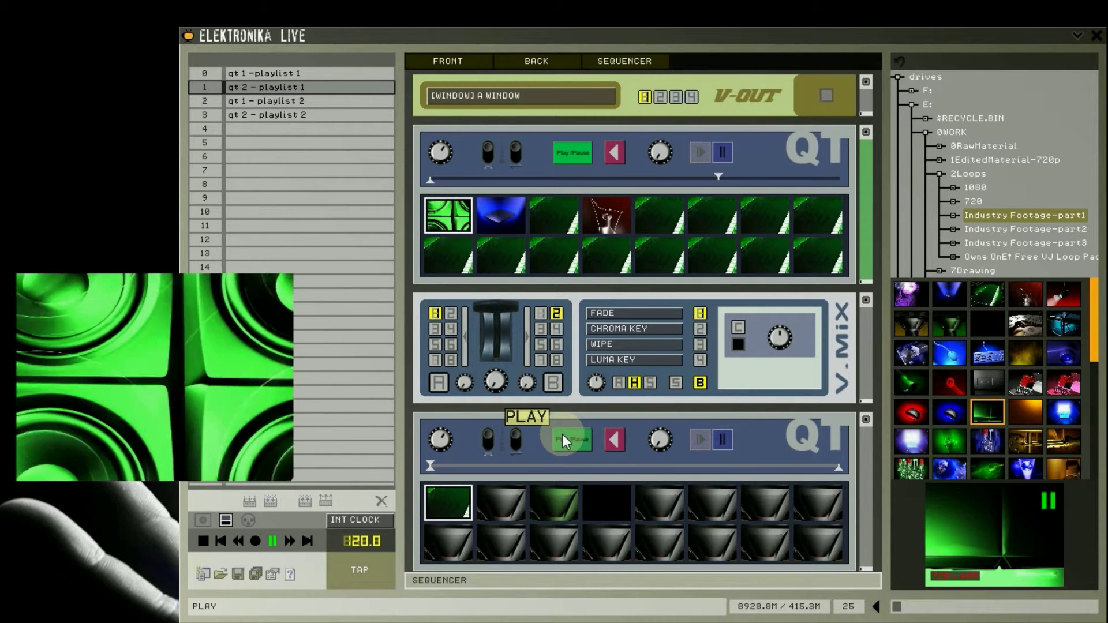
click(562, 434)
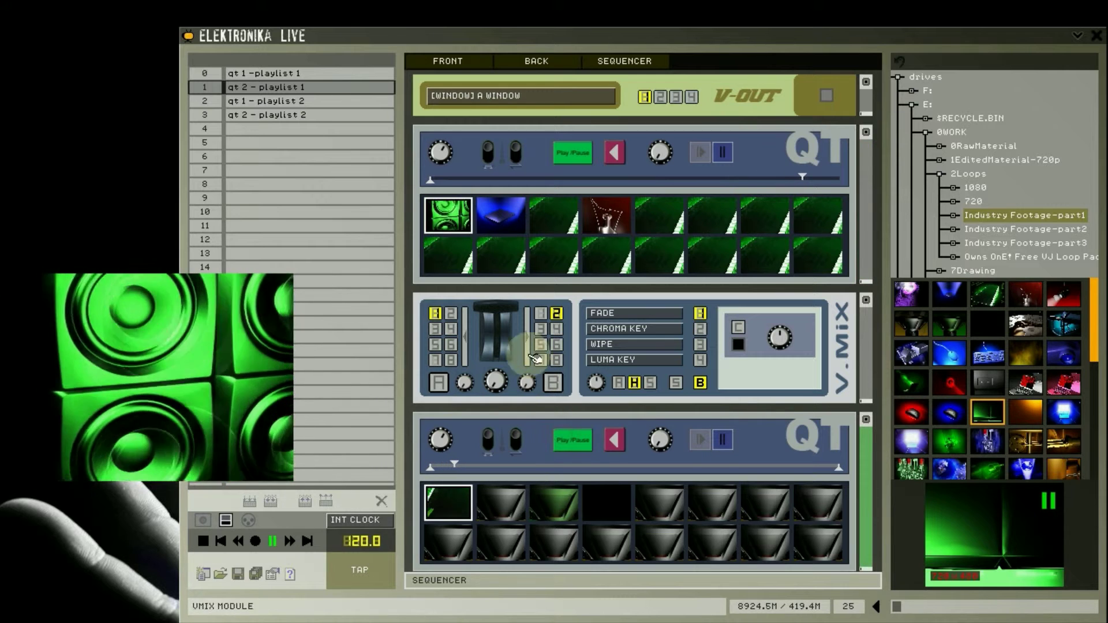
click(527, 331)
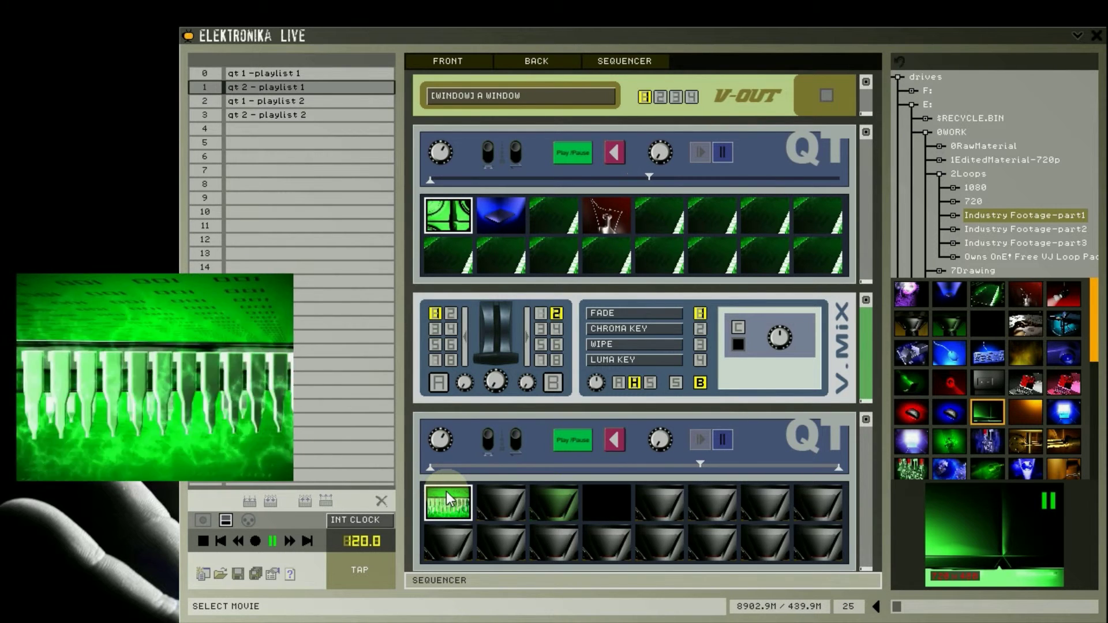
Recall preset 2 into the first QT player, start its playback and crossfade the mixer back to it
click(212, 100)
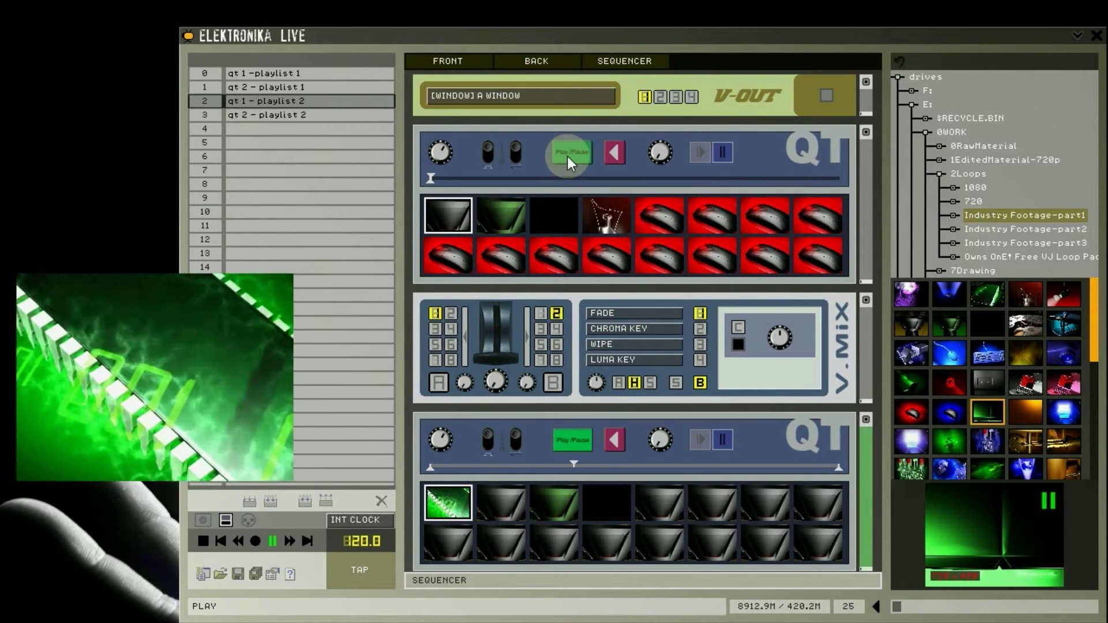
click(566, 157)
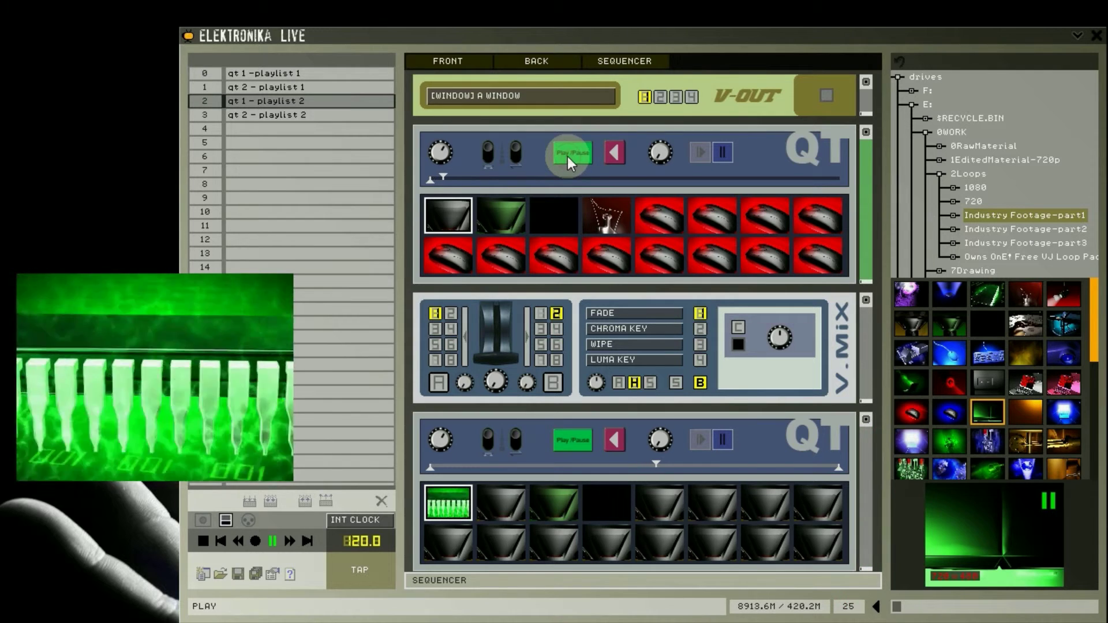
click(466, 329)
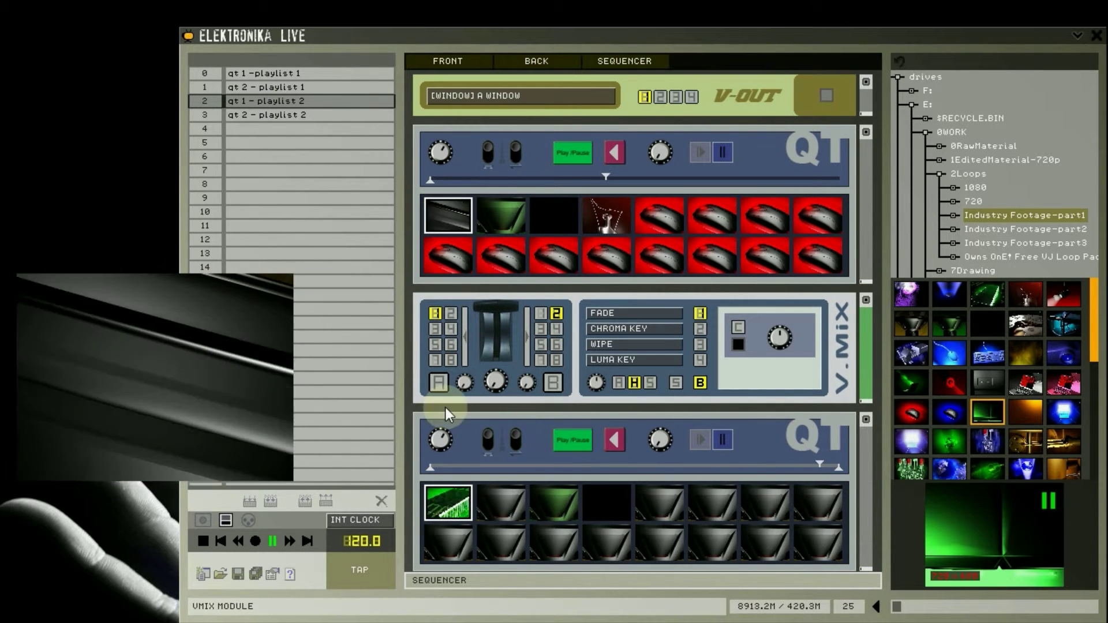
Recall preset 3 into the second QT player, crossfade the mixer to it and fade back to the first player
click(206, 115)
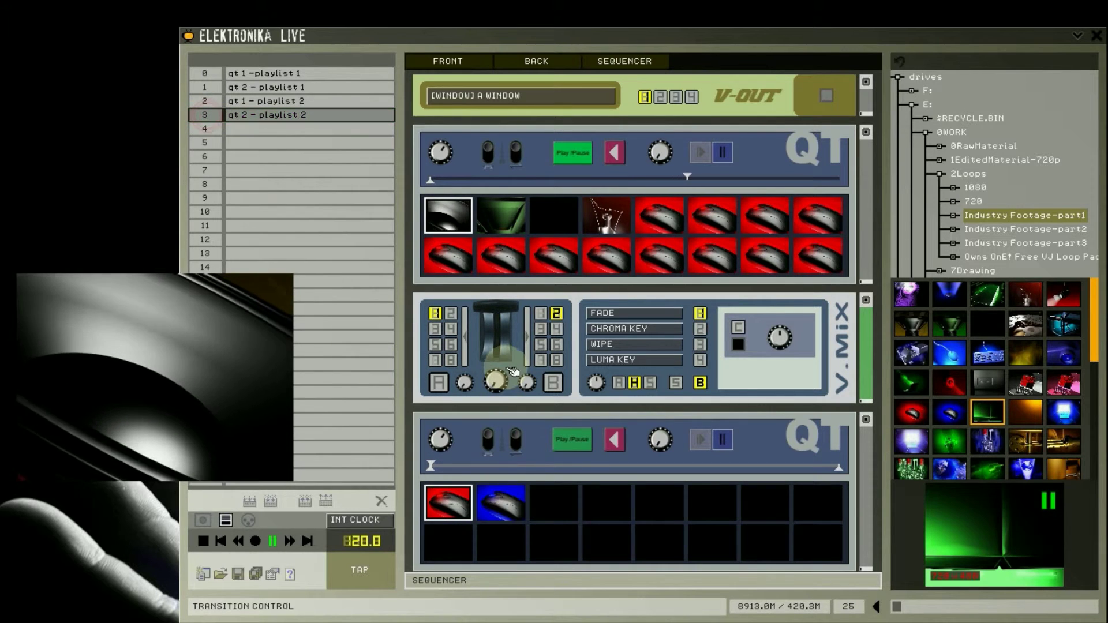
click(532, 337)
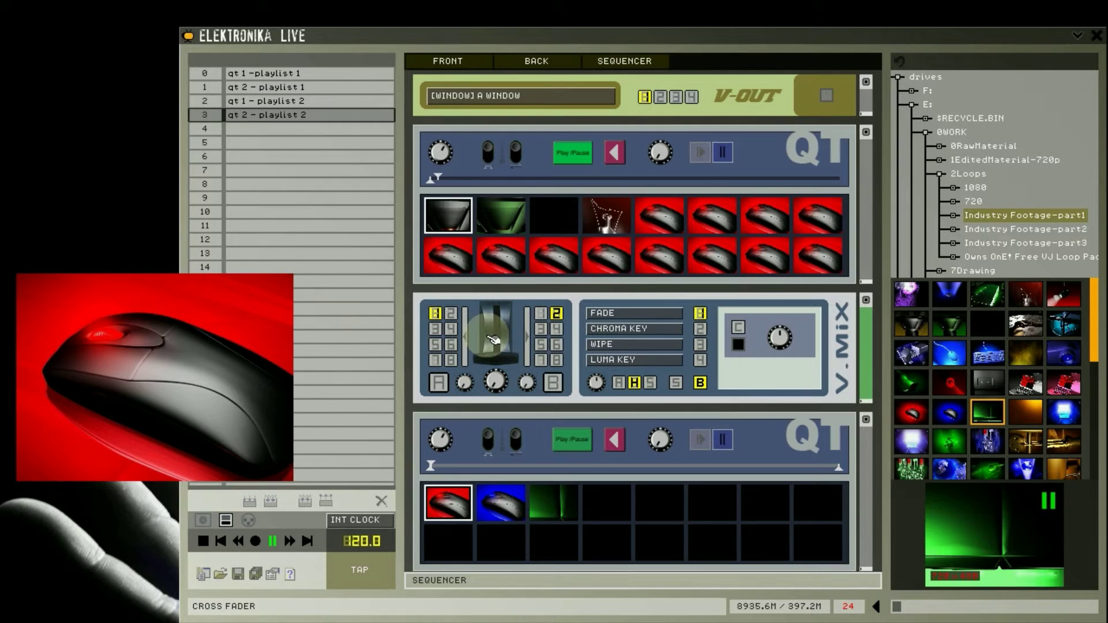
click(466, 336)
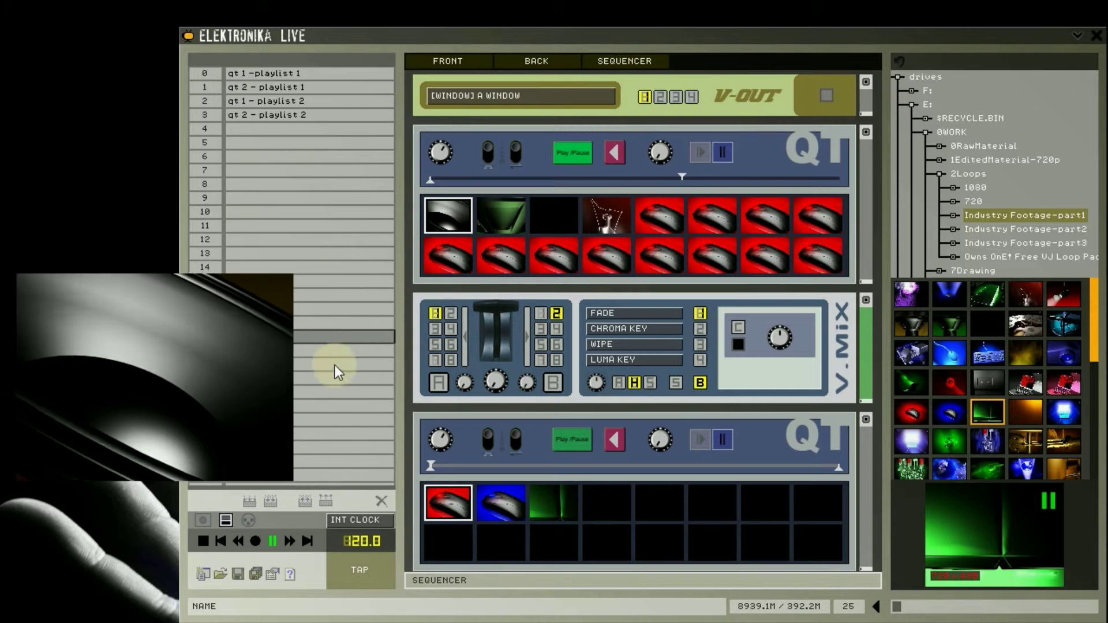
Make the application window taller by extending its upper edge
mouse_move(332, 11)
mouse_down()
mouse_move(332, 137)
mouse_move(334, 1)
mouse_up()
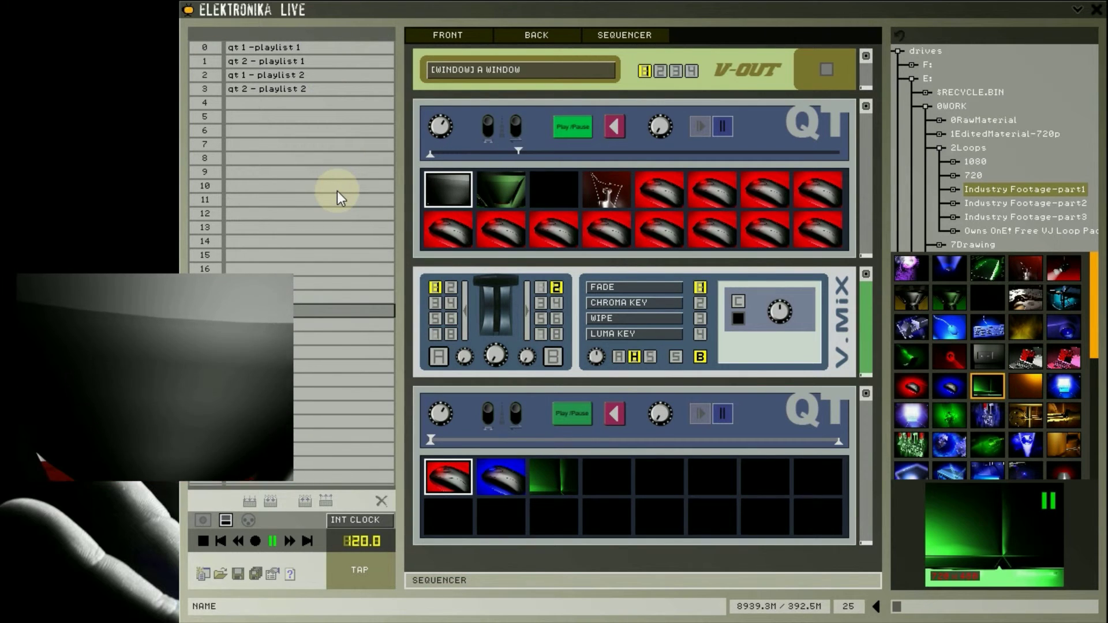